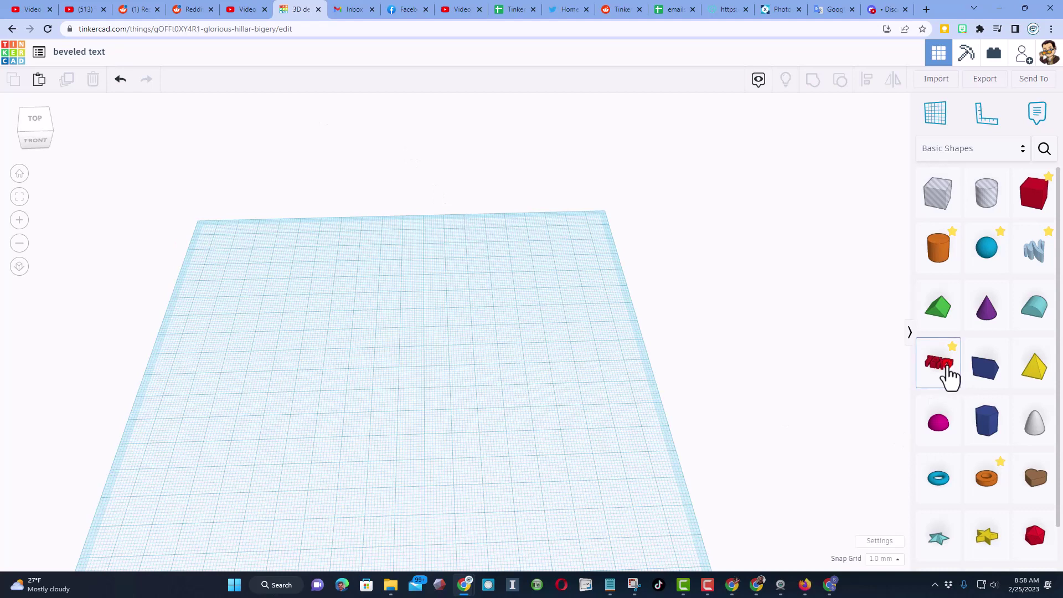
Step: Drop a Text shape on the workplane and replace its placeholder wording with HLModTech
left_click_drag(949, 377, 392, 434)
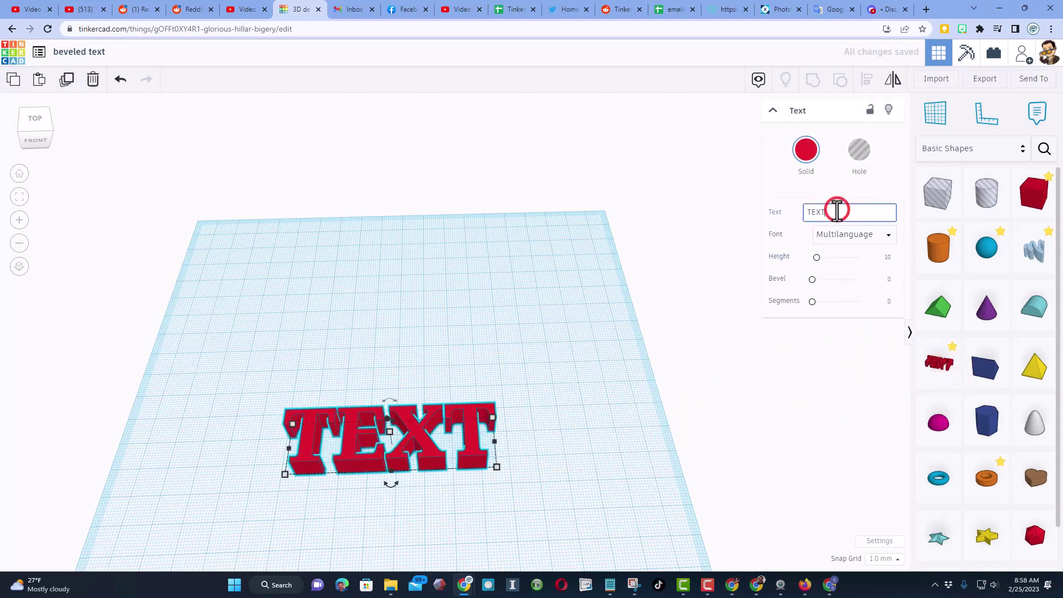
double_click(821, 211)
type("HL")
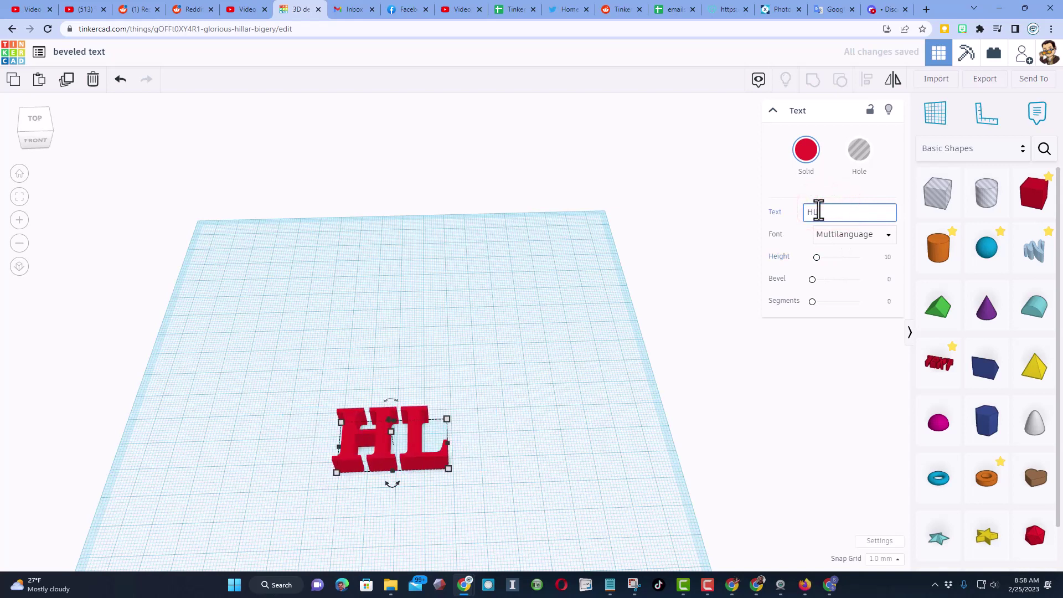
type("ModTec")
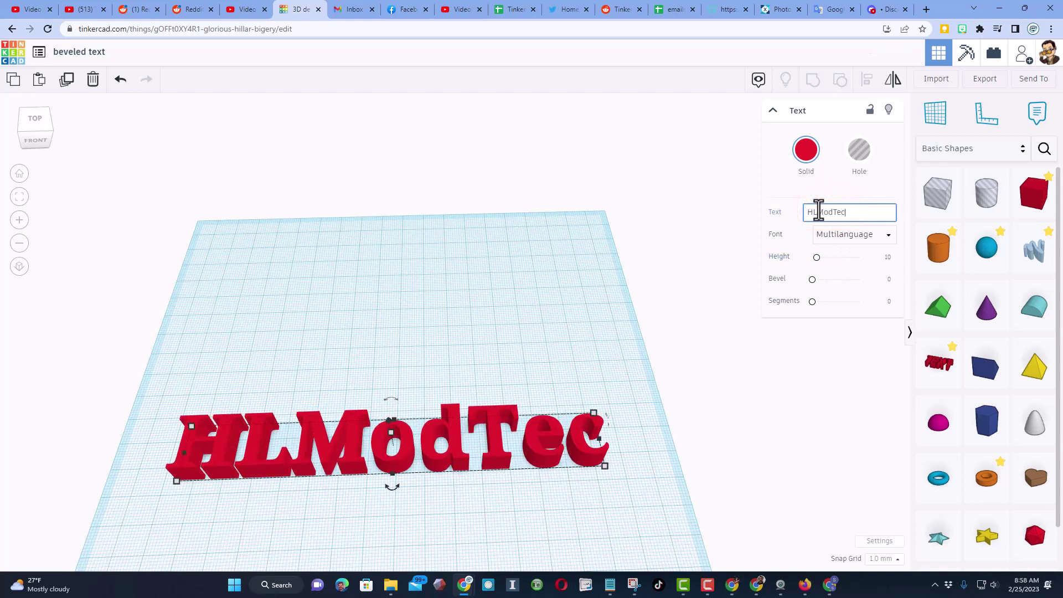
type("h")
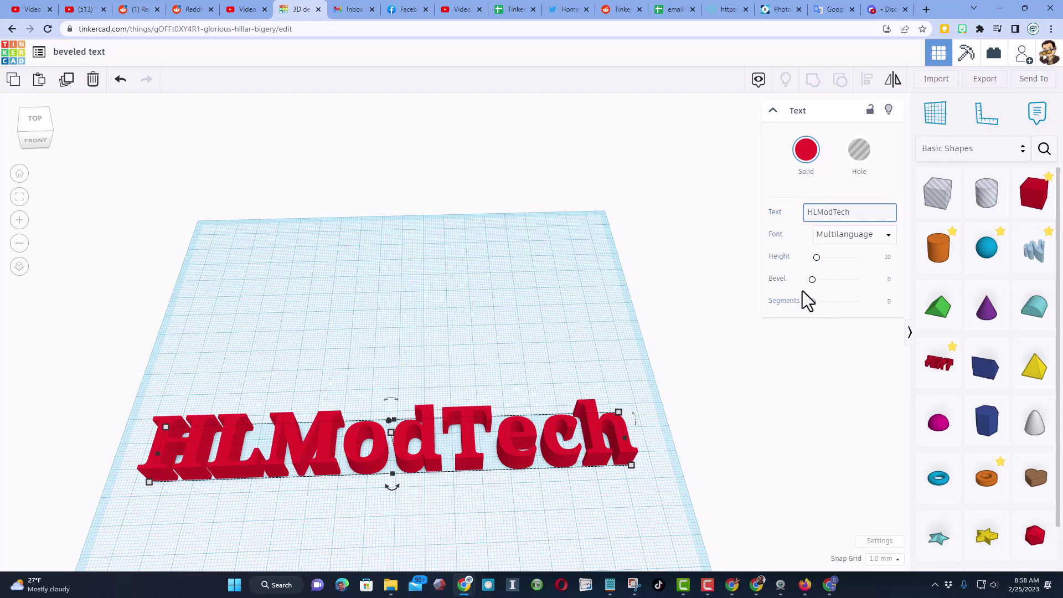
Step: Set the HLModTech text's bevel to 1.5 and segments to 5, then orbit to check the rounded edges
right_click_drag(481, 443, 560, 424)
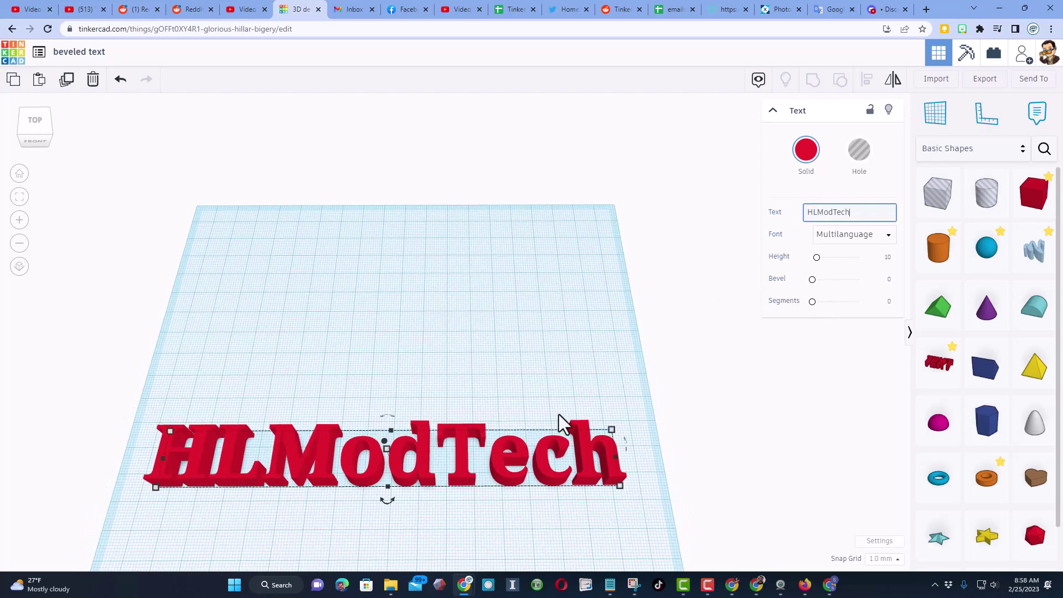
left_click(888, 282)
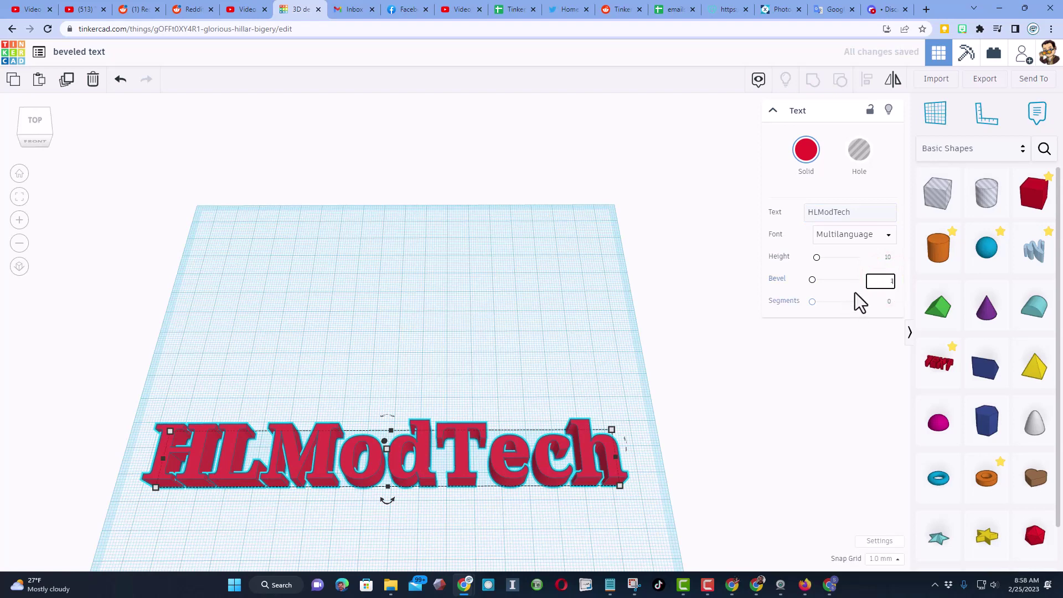
left_click(841, 301)
left_click(888, 302)
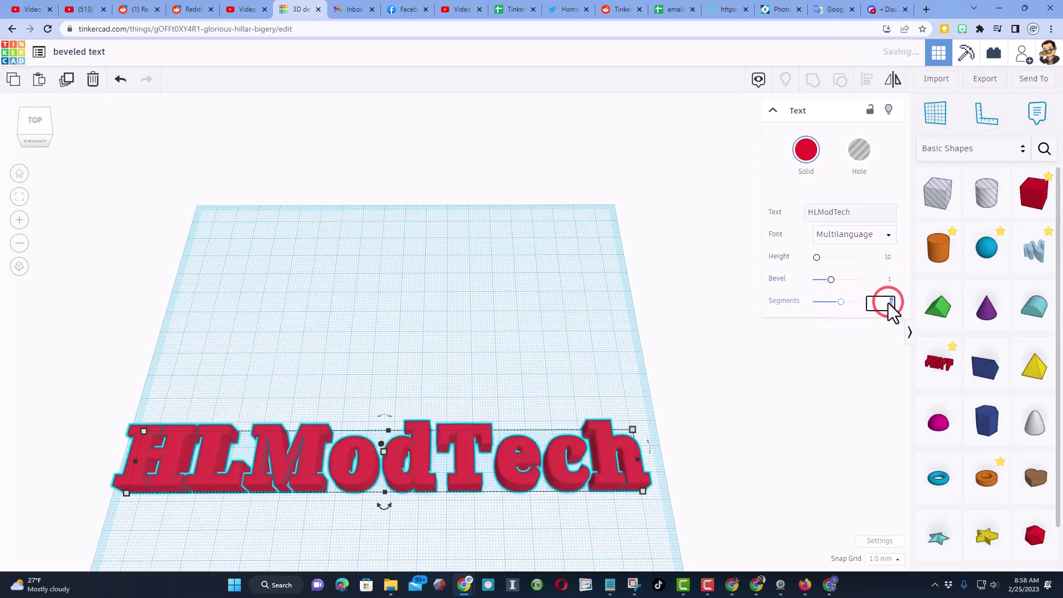
right_click_drag(247, 501, 299, 482)
scroll(276, 500, "up", 5)
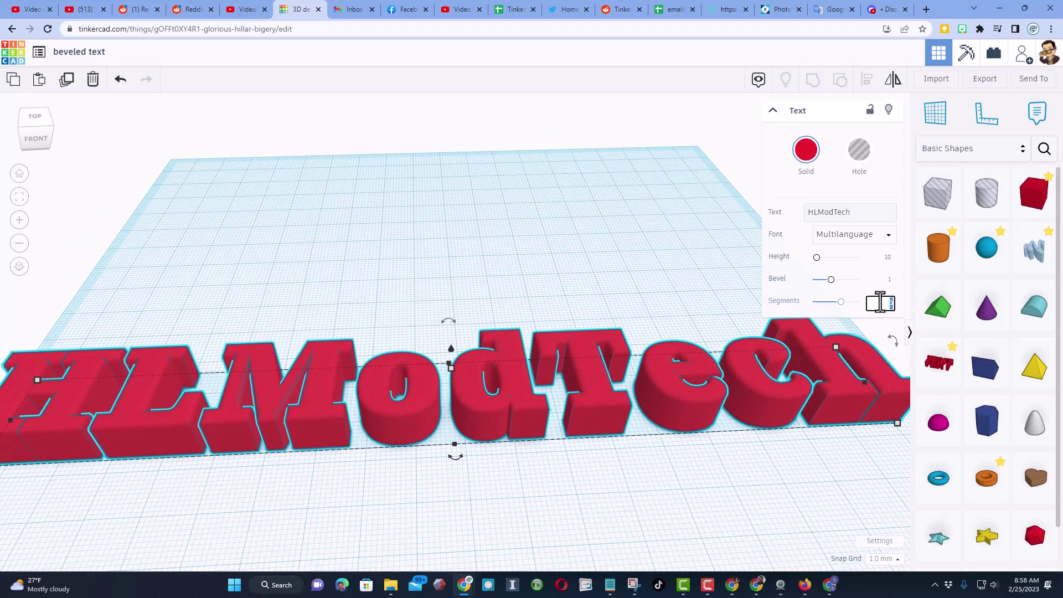
right_click_drag(506, 439, 582, 458)
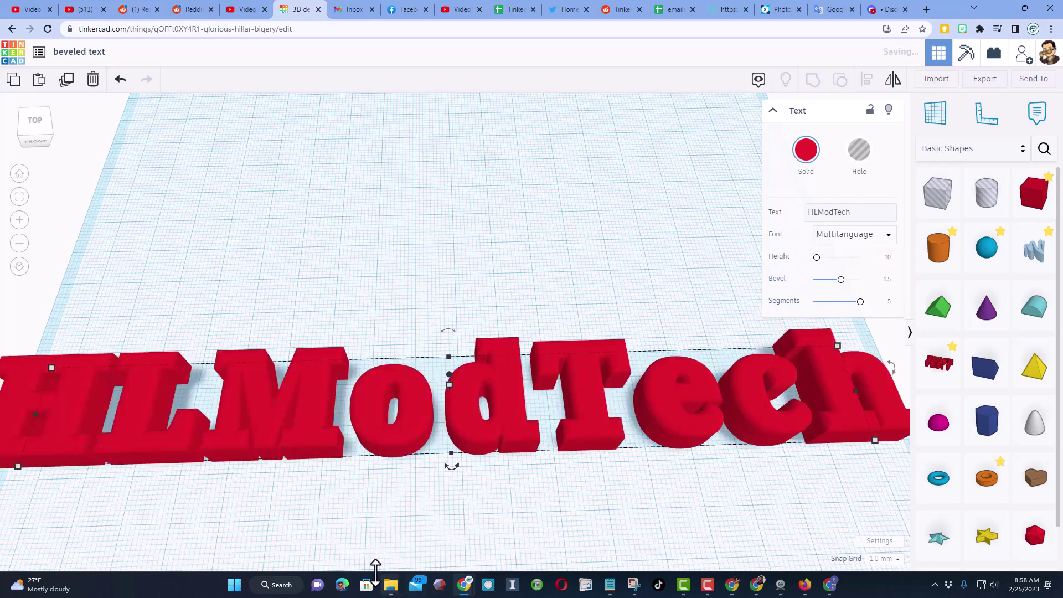
scroll(421, 521, "down", 1)
scroll(529, 464, "down", 1)
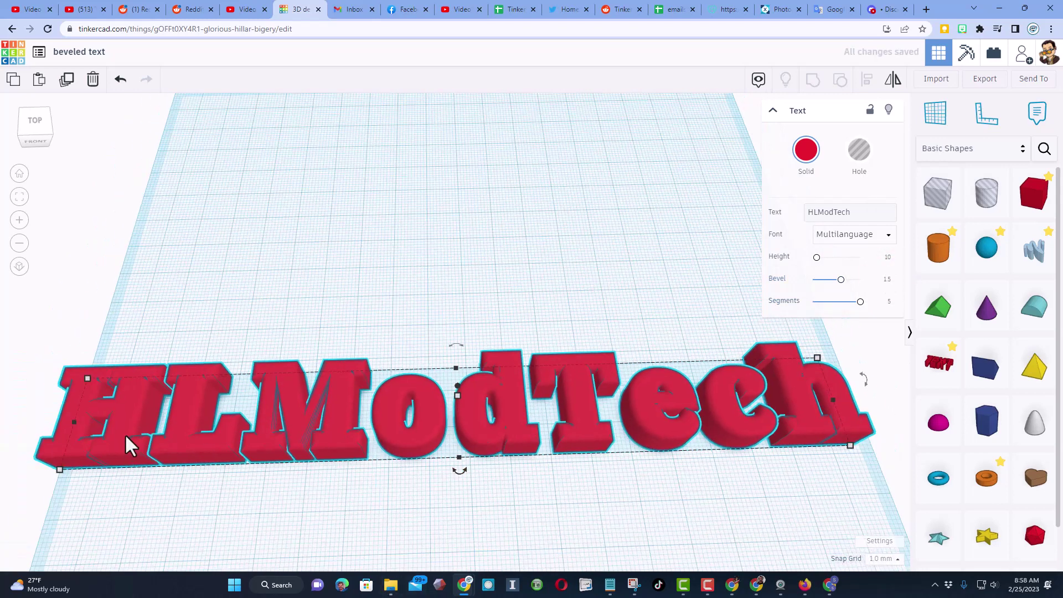
Step: Narrow the HLModTech text to about 171.78 wide and reselect it
left_click_drag(75, 422, 166, 424)
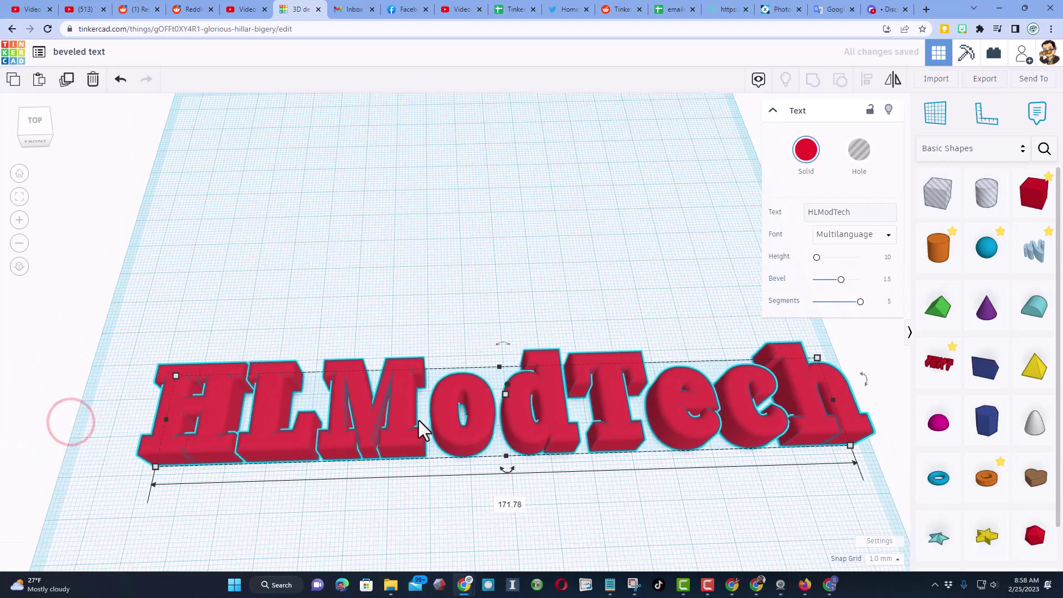
scroll(576, 424, "up", 2)
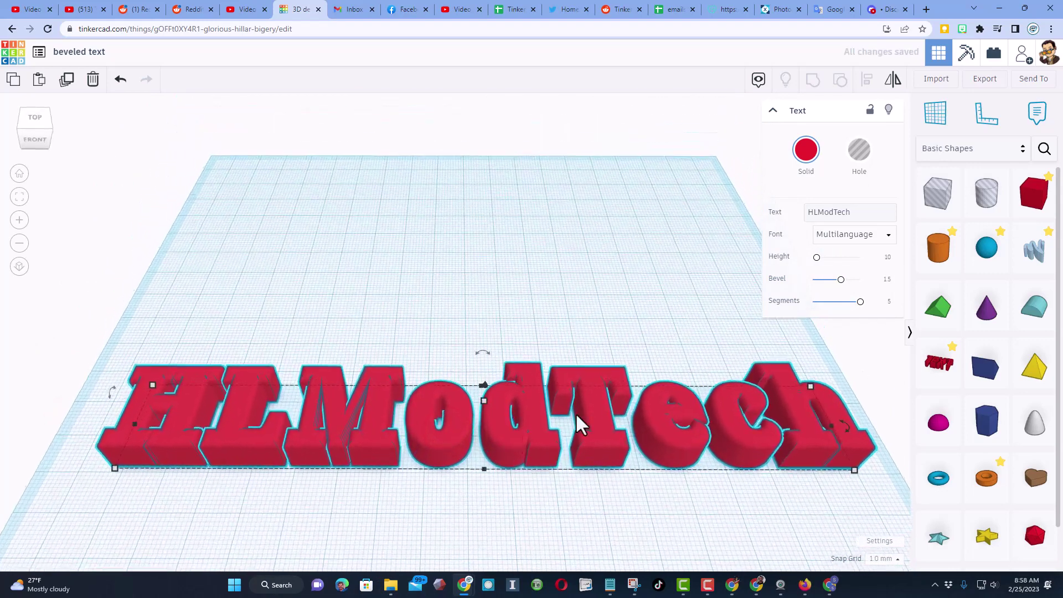
key("Escape")
left_click(601, 404)
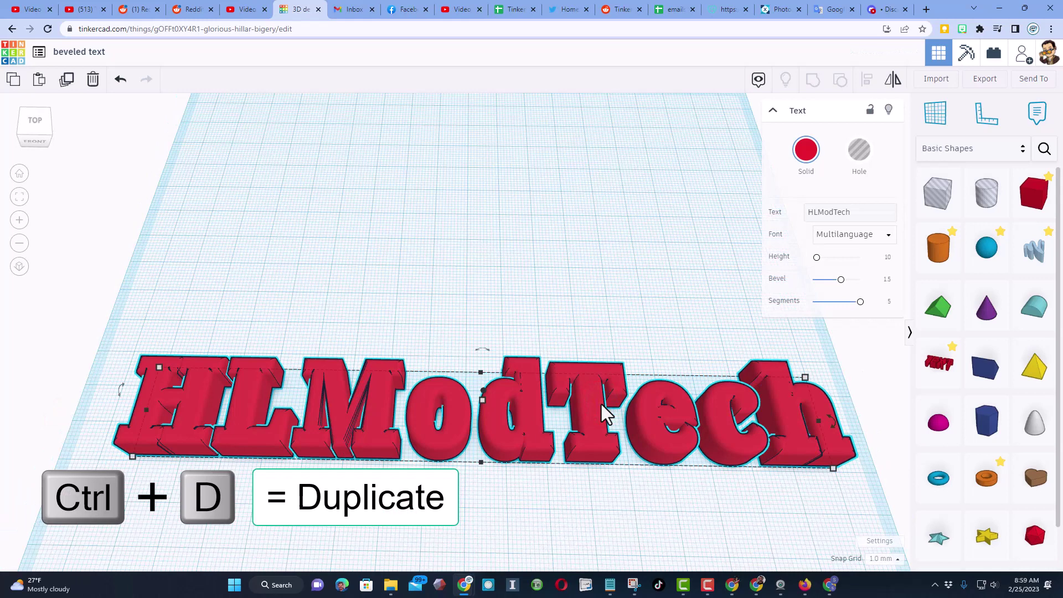
Step: Duplicate the text, move the copy back, and set its font to Sans
key("ctrl+d")
key("shift+Up")
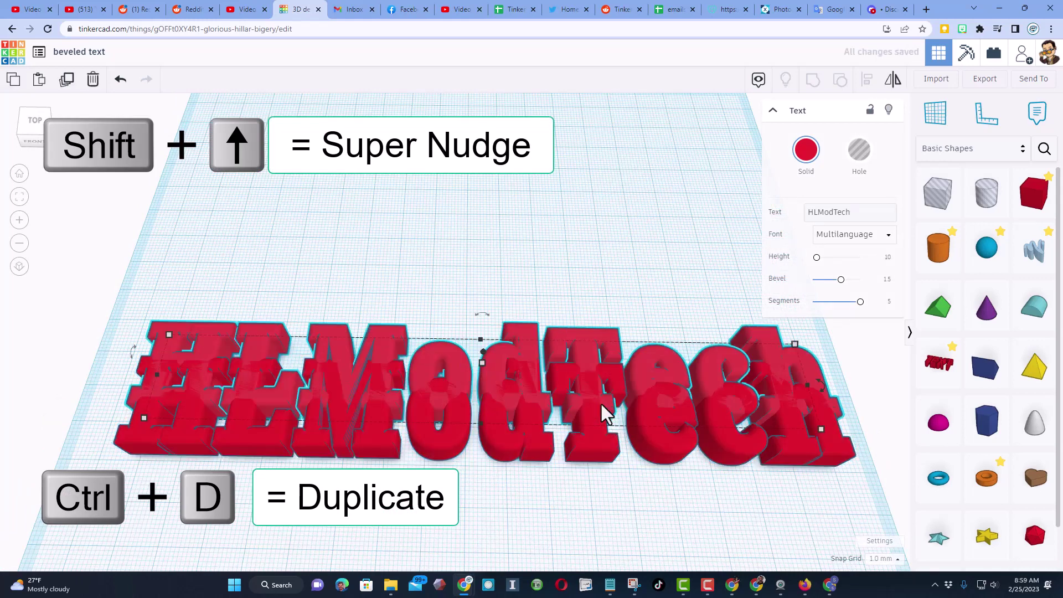
key("shift+Up")
key("shift+Up")
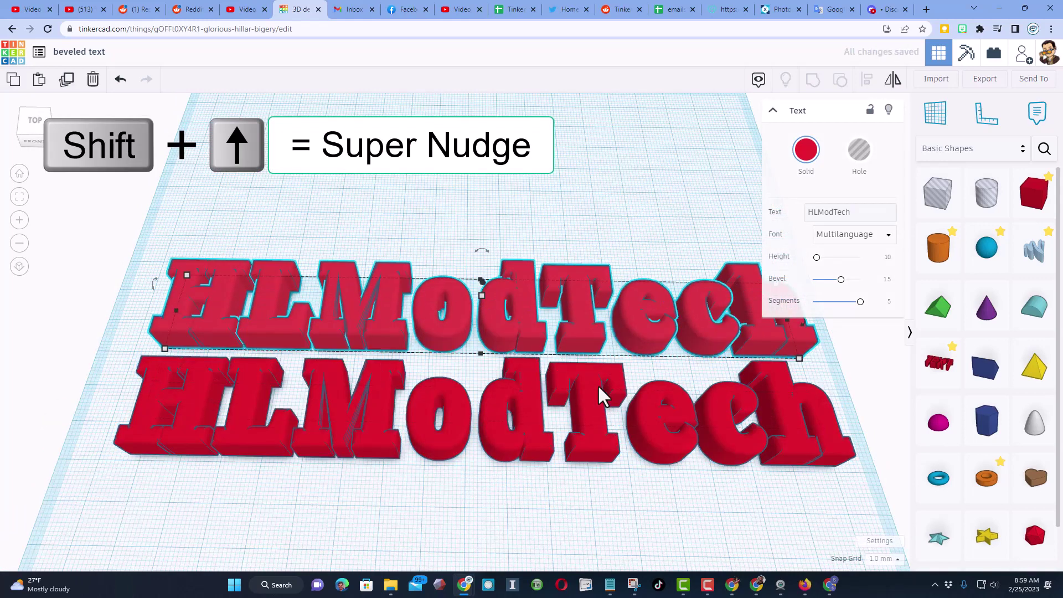
left_click(820, 234)
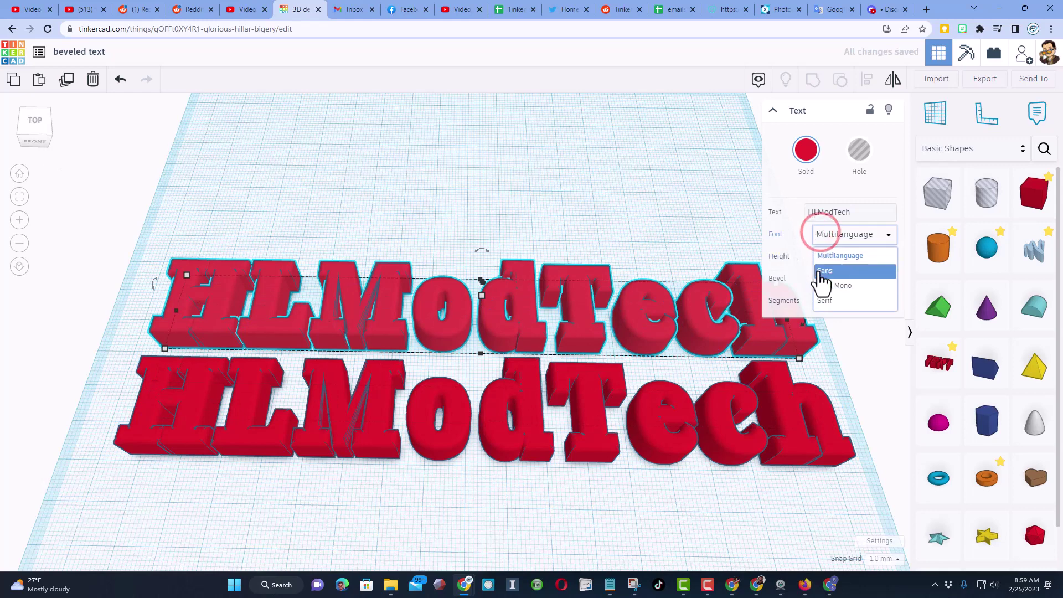
left_click(821, 271)
Step: Duplicate the Sans copy, move it further back, set it to Sans Mono, and duplicate again
key("ctrl+d")
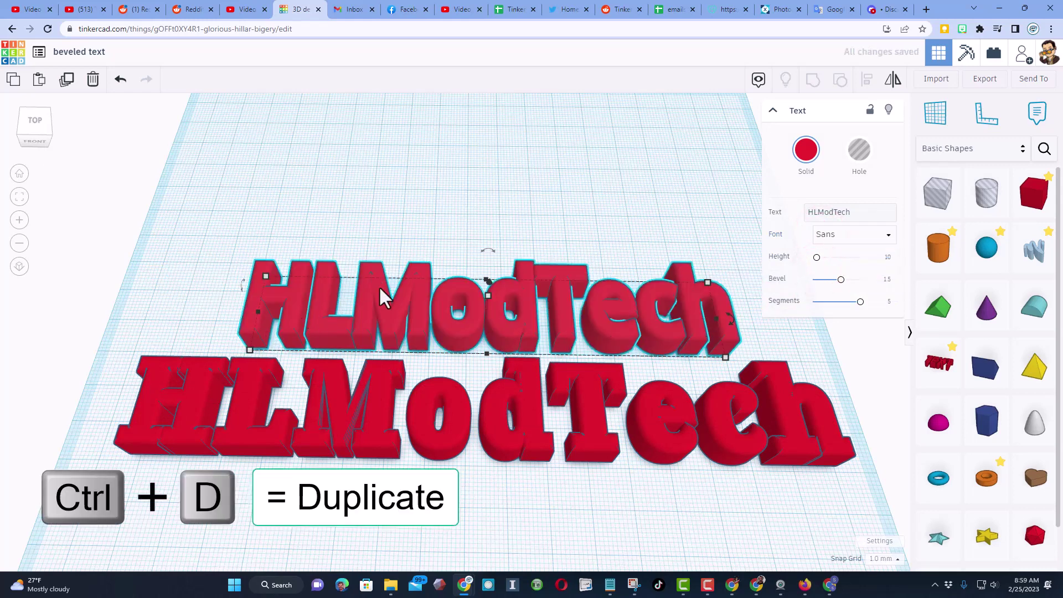
key("shift+Up")
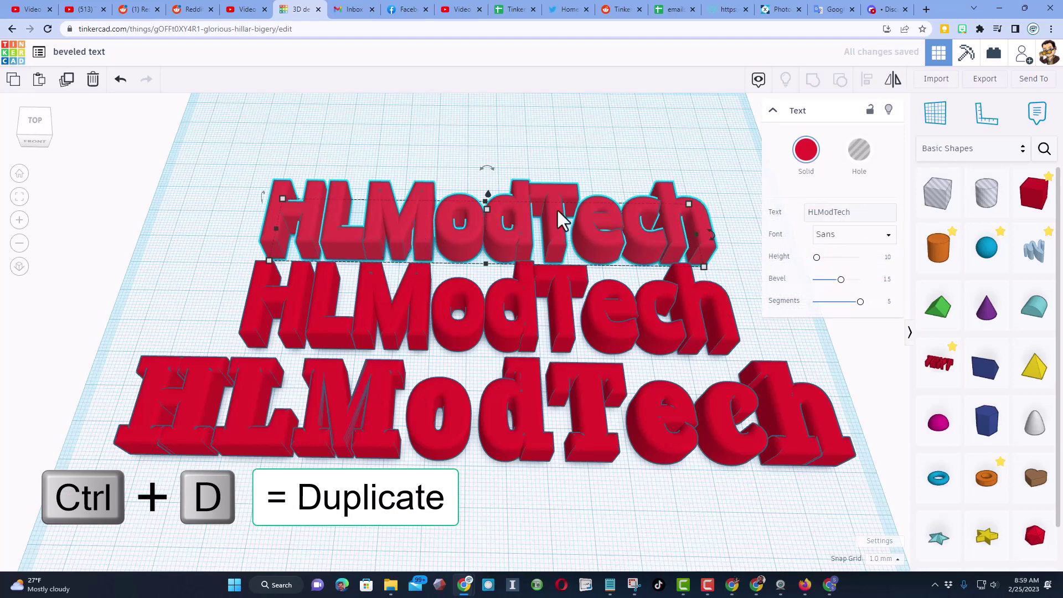
left_click(829, 234)
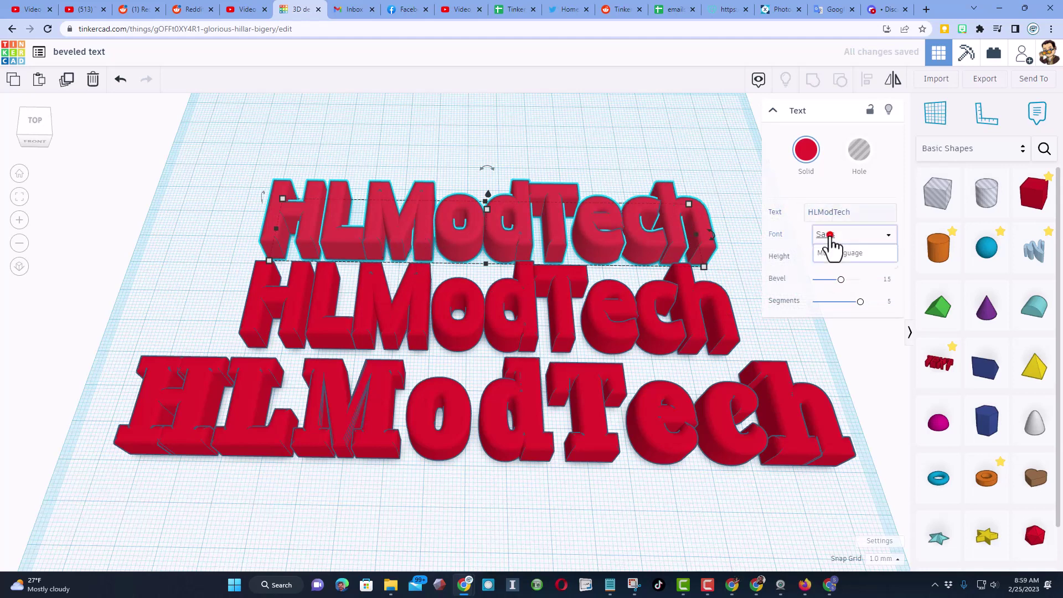
left_click(833, 285)
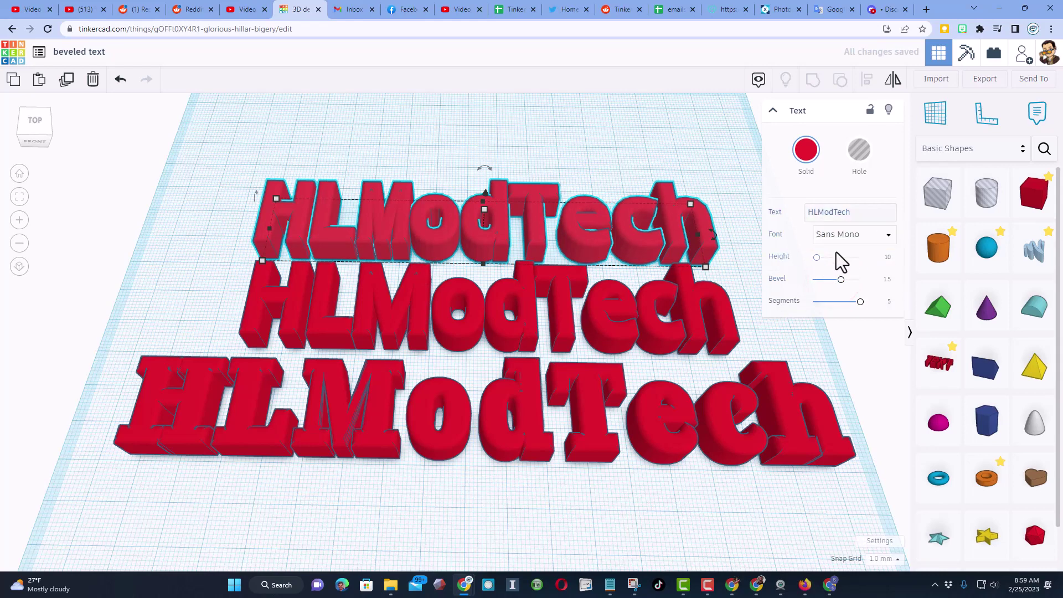
key("ctrl+d")
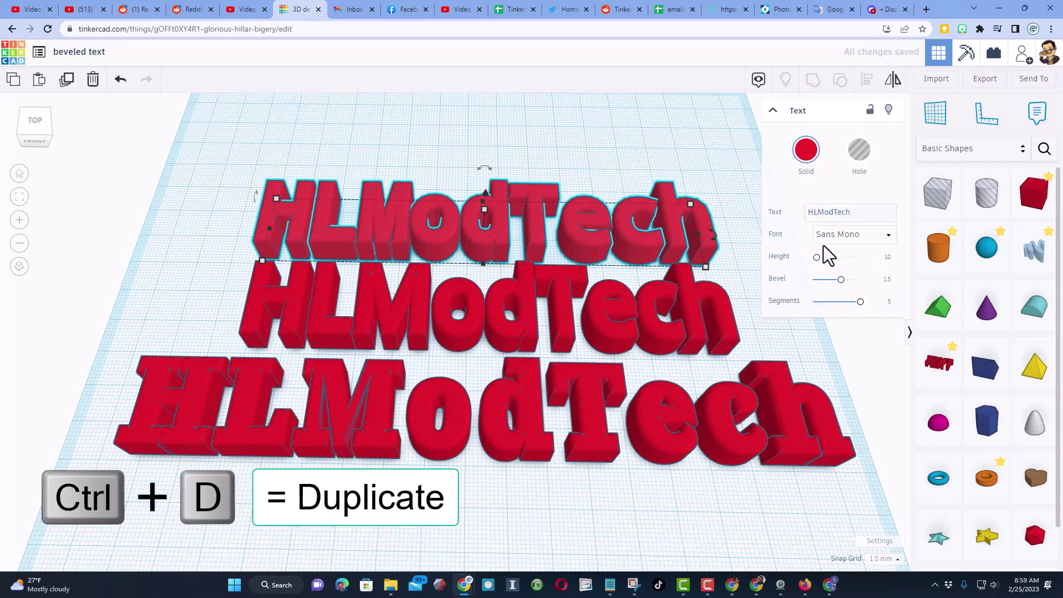
Step: Set the fourth copy to Serif with bevel 1.207 and 1 segment, then view all rows
left_click(840, 236)
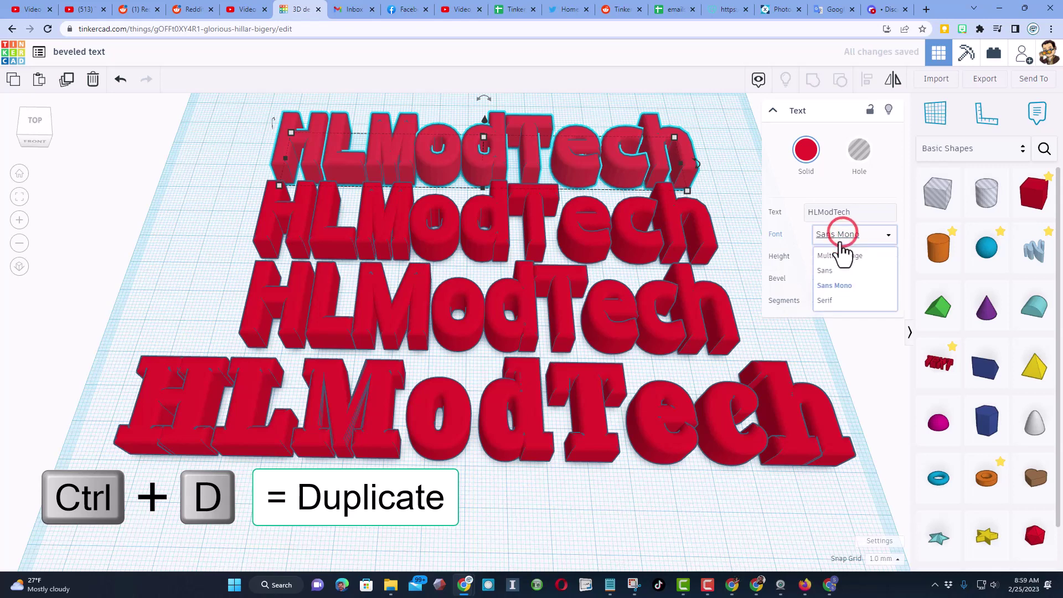
left_click(825, 300)
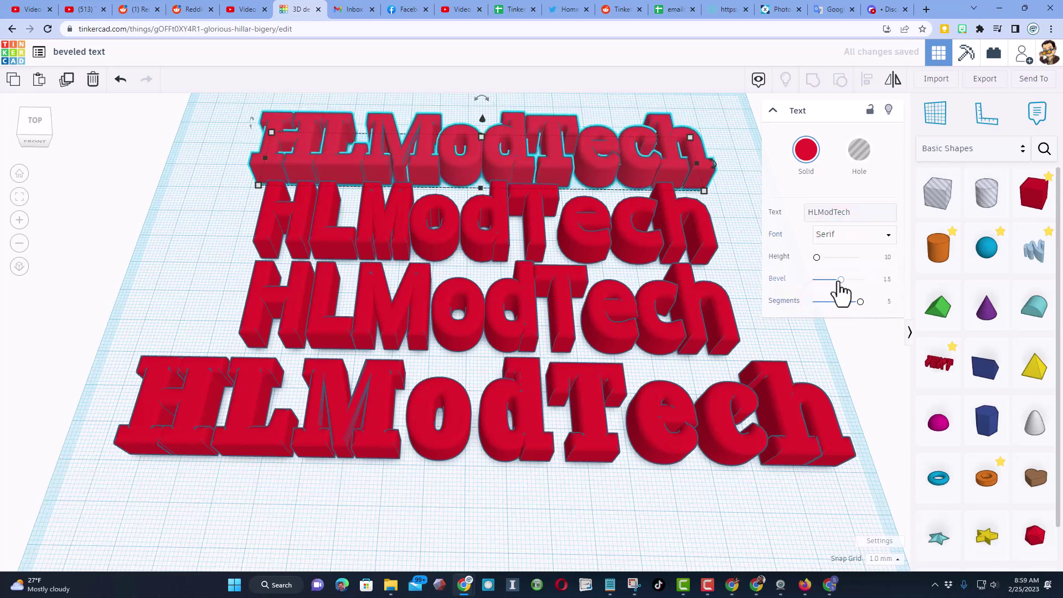
left_click_drag(839, 288, 816, 308)
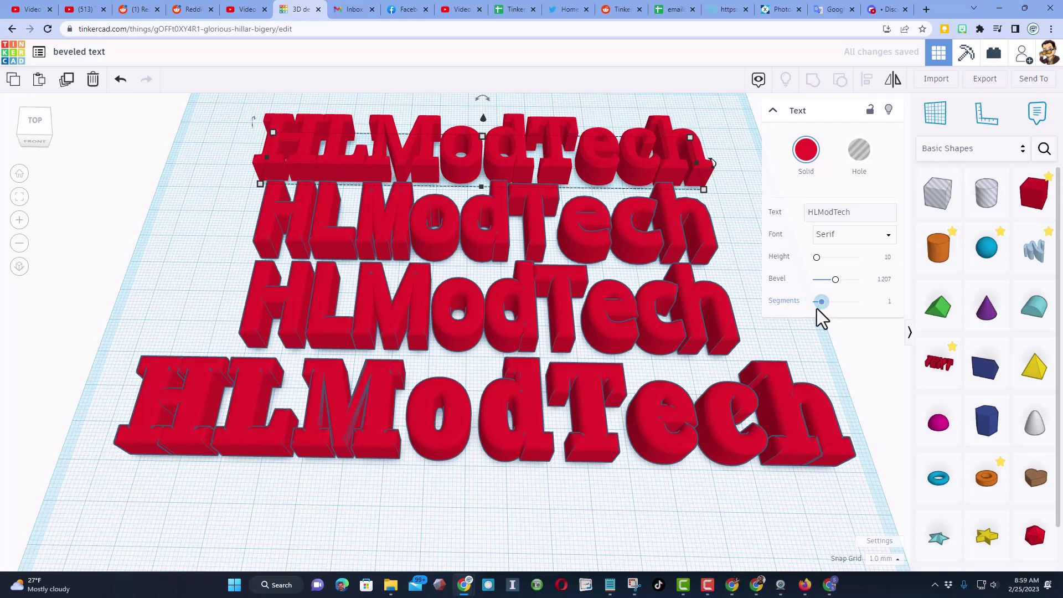
mouse_move(388, 172)
right_mouse_down()
mouse_move(381, 194)
mouse_move(390, 174)
right_mouse_up()
scroll(408, 260, "down", 3)
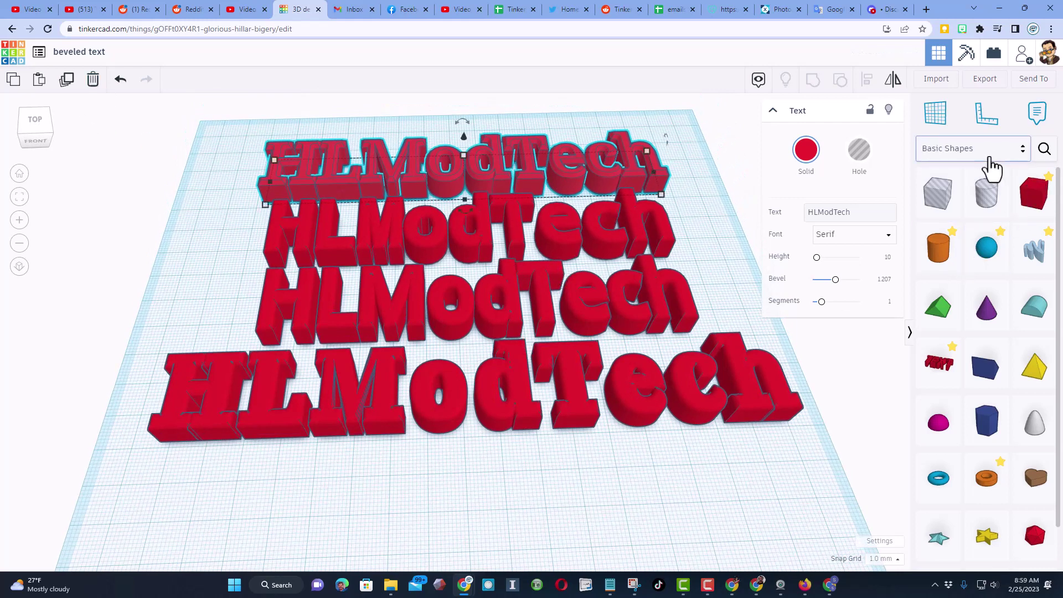
Step: Search the shape library for 'scrip' and pick up the script-font text shape
left_click(1044, 149)
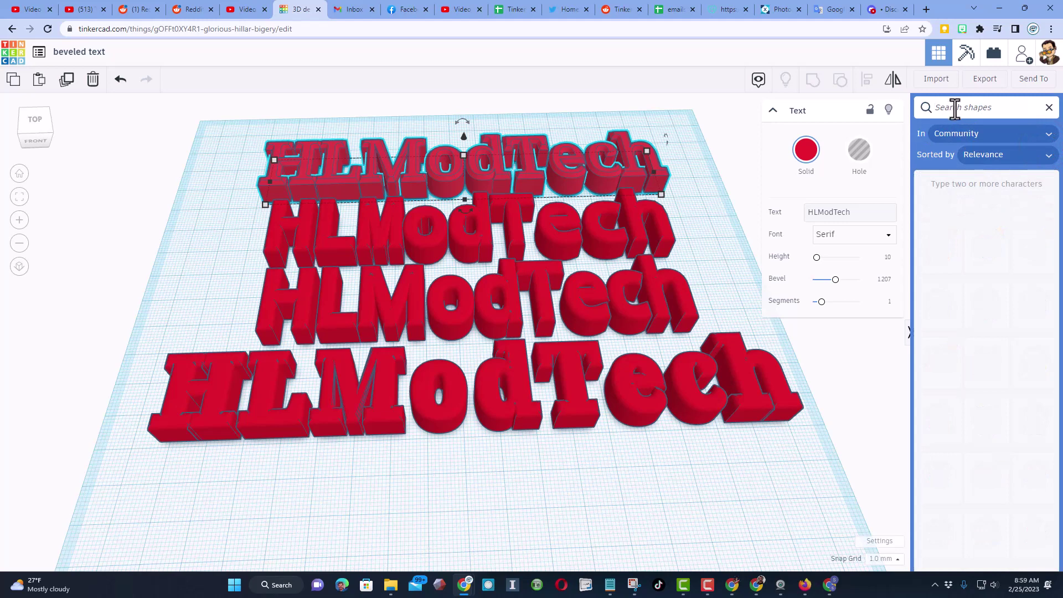
type("scrip")
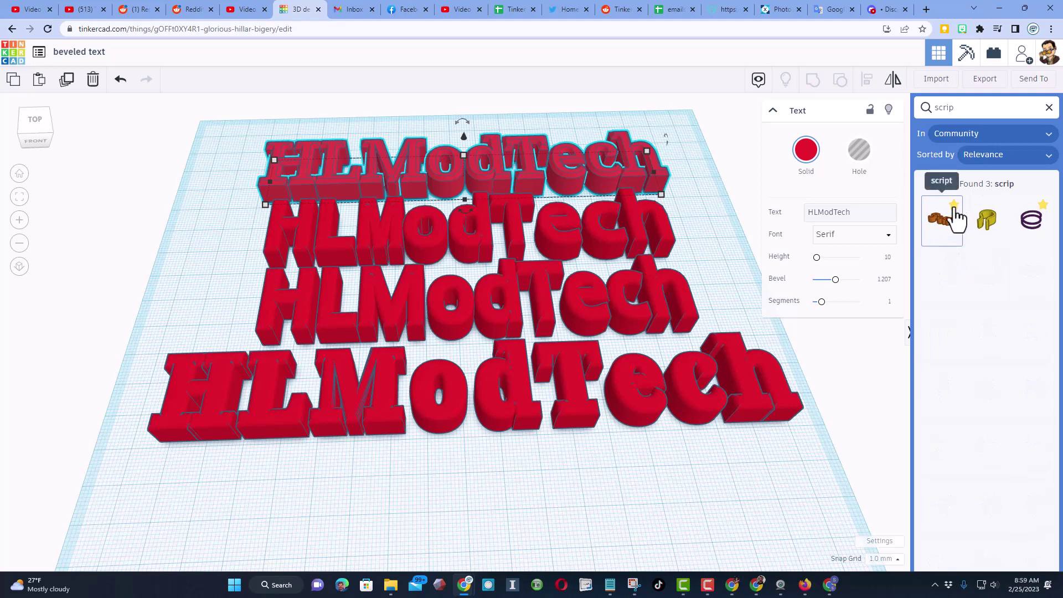
left_click(957, 219)
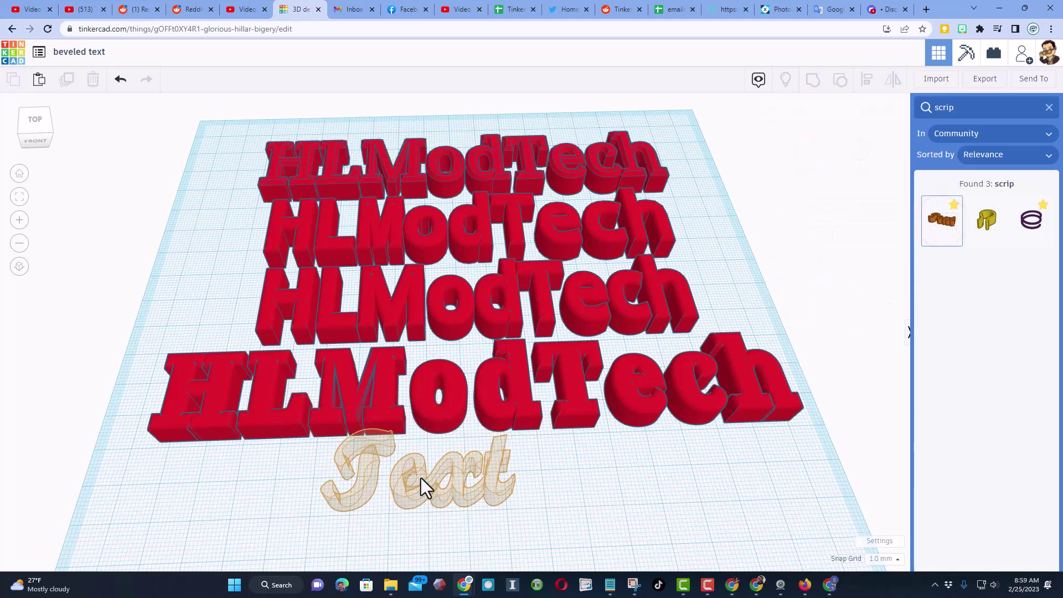
Step: Place the script text, change it to HLModTech in Stencil font, and nudge it right
left_click(421, 478)
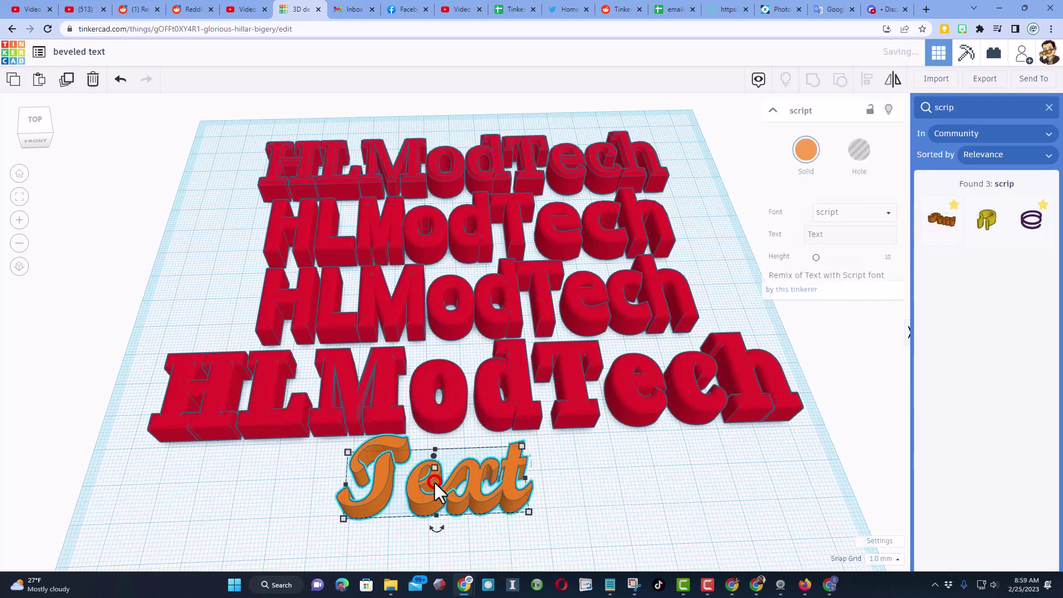
left_click(832, 235)
key("BackSpace")
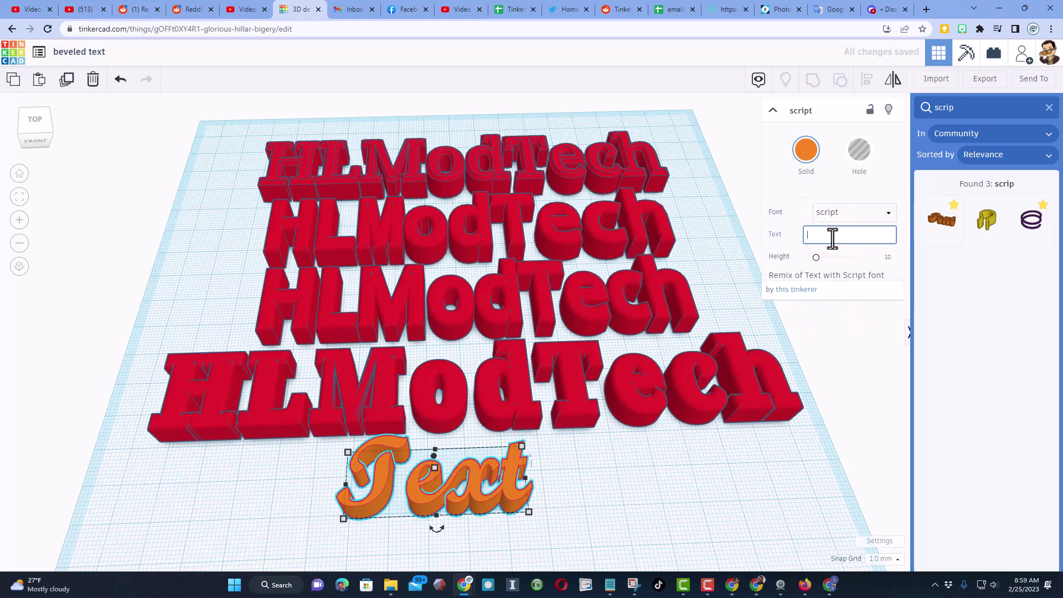
type("HLM")
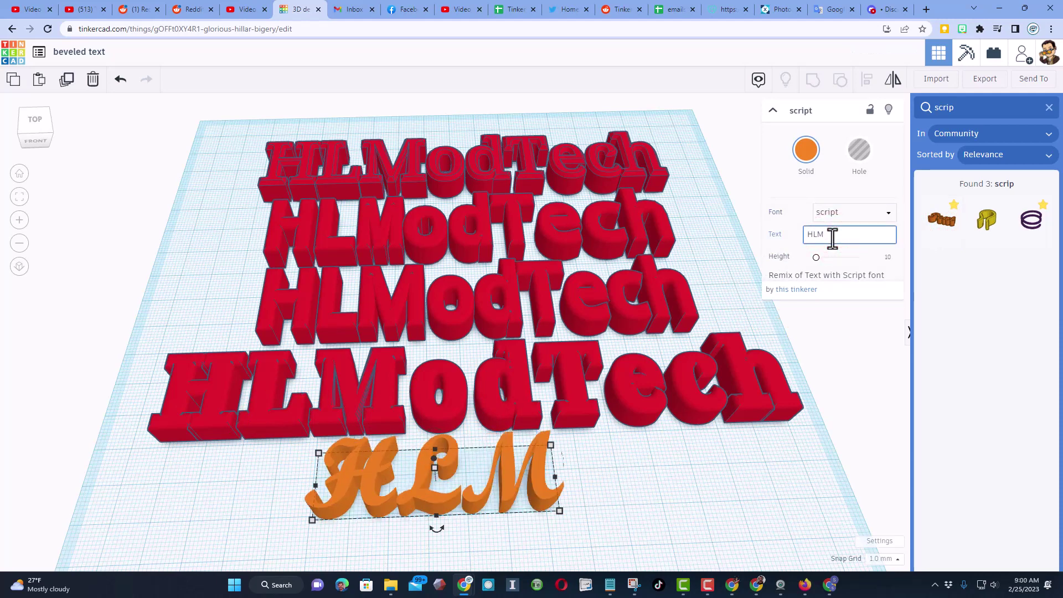
type("odTech")
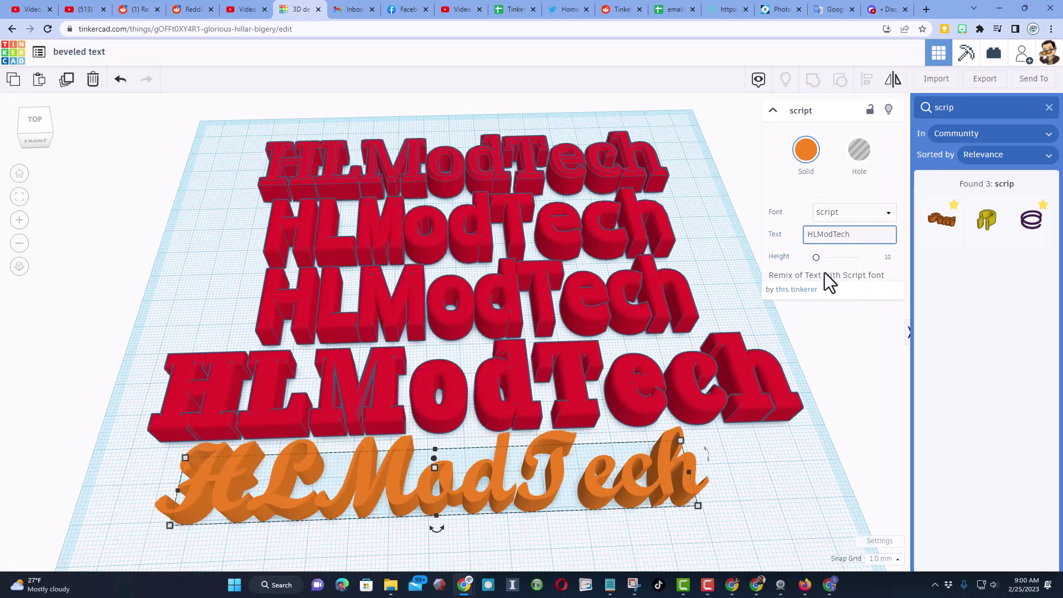
left_click(840, 219)
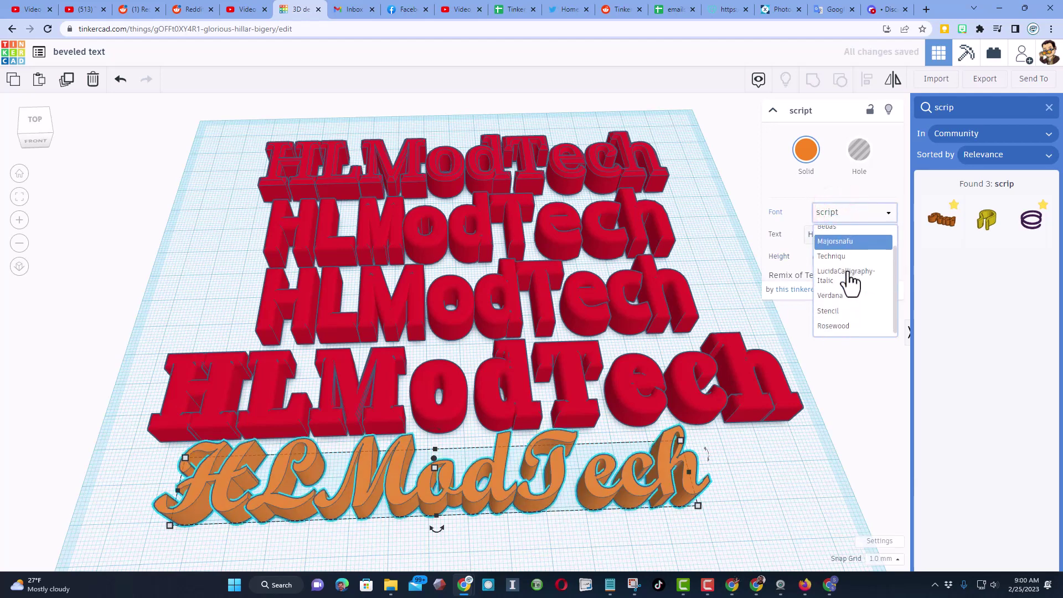
left_click(836, 311)
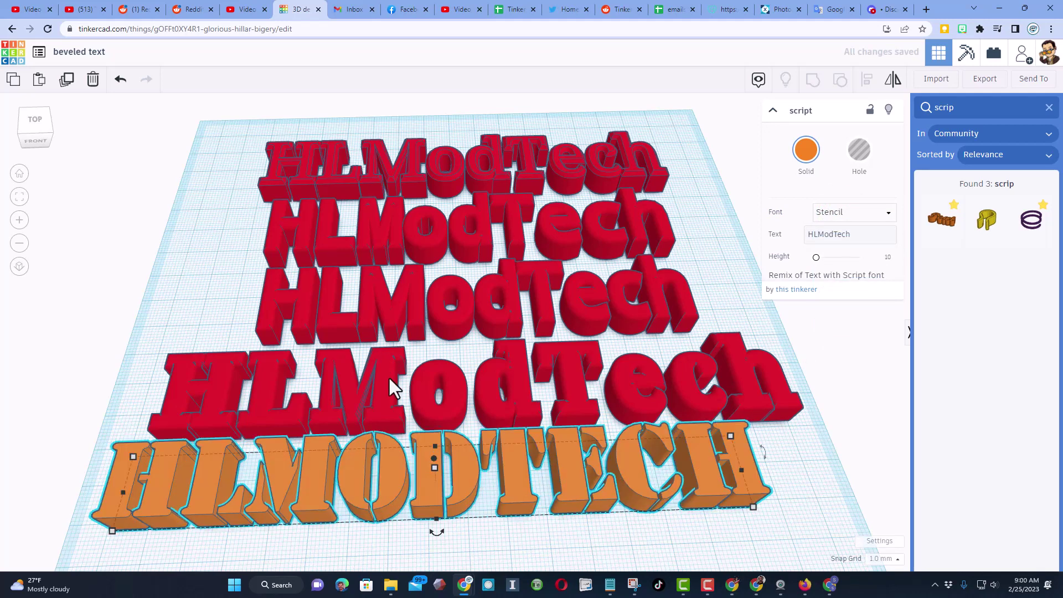
left_click_drag(466, 472, 494, 476)
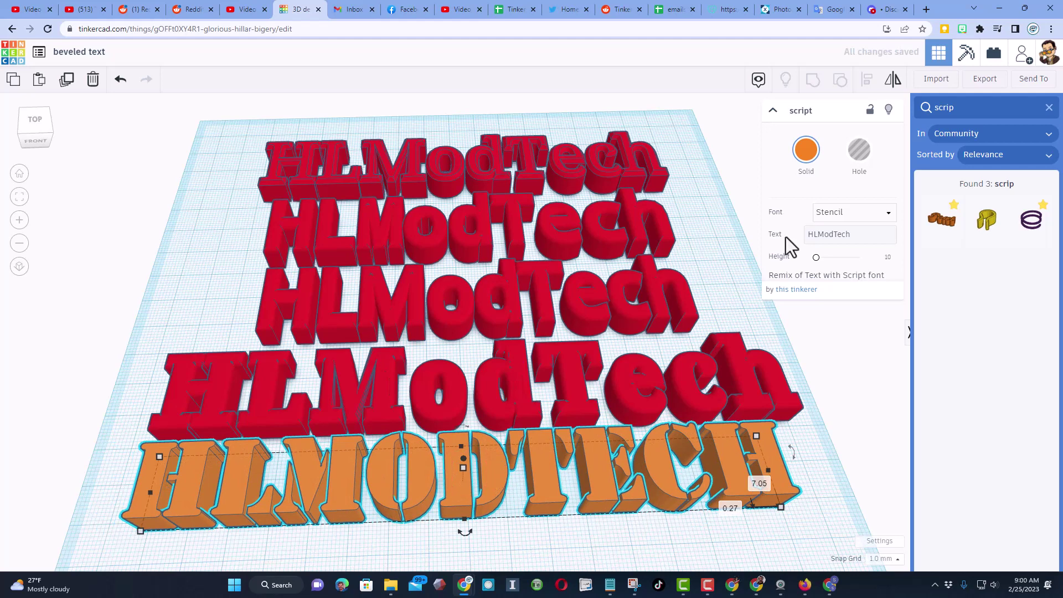
Step: Close the shape search results and switch the library to Favorites
left_click(1049, 108)
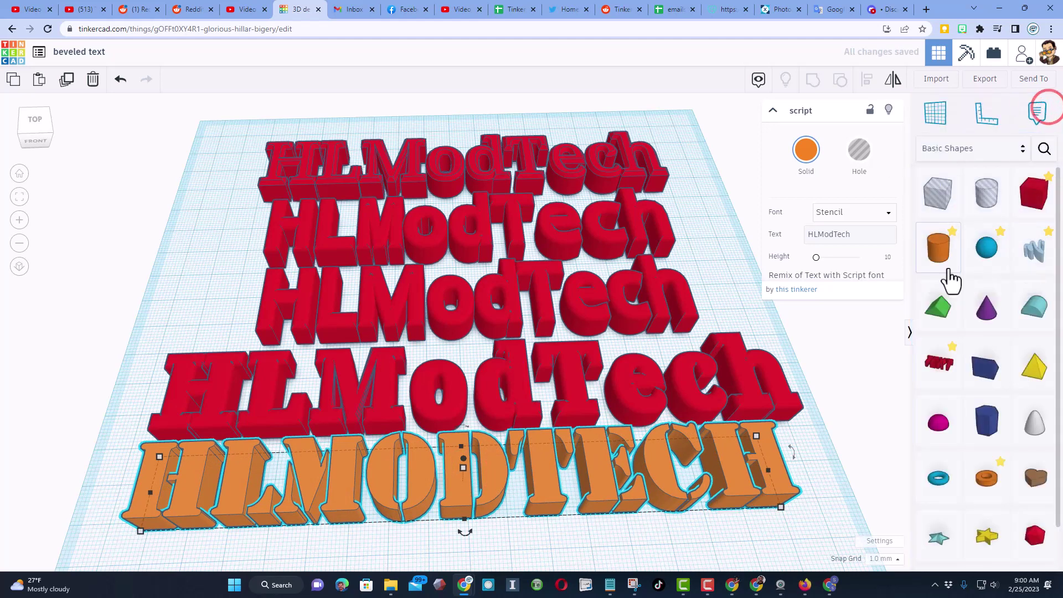
left_click(984, 148)
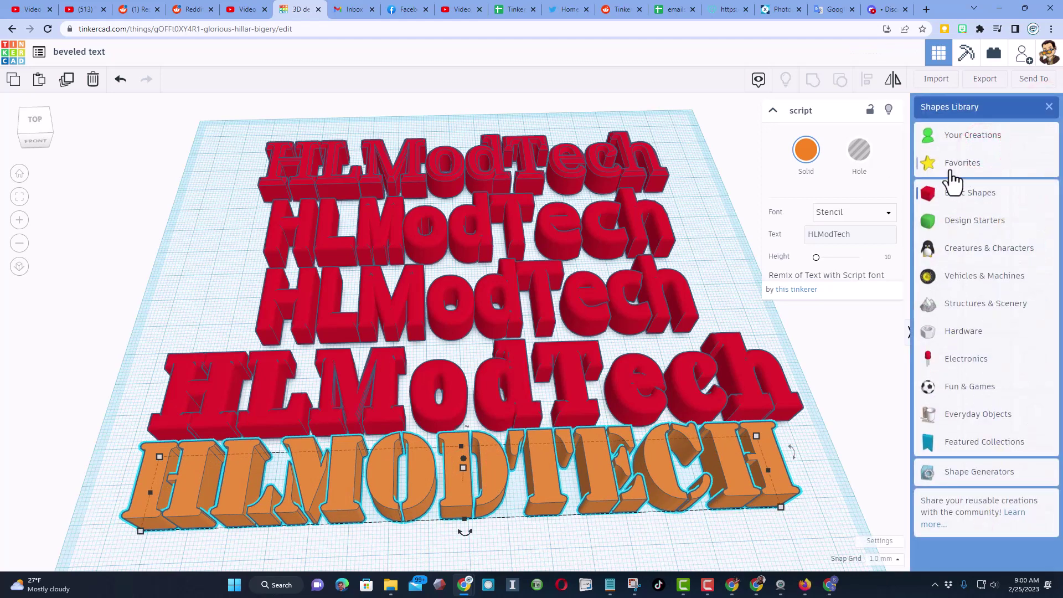
left_click(961, 164)
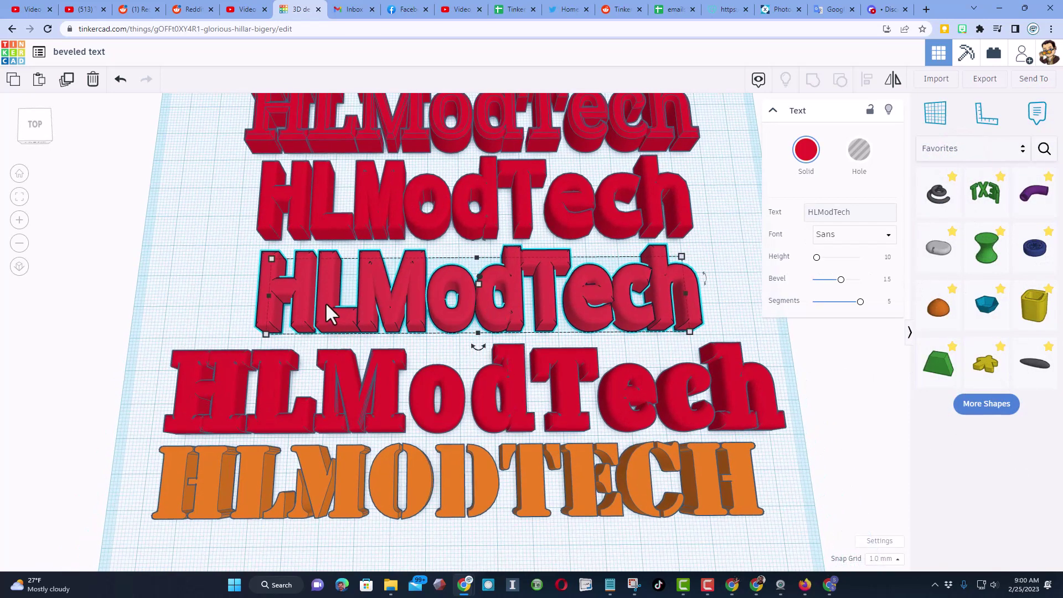
Step: Recolour the middle Sans text to a custom bright blue (hex 1d73e9)
left_click(802, 148)
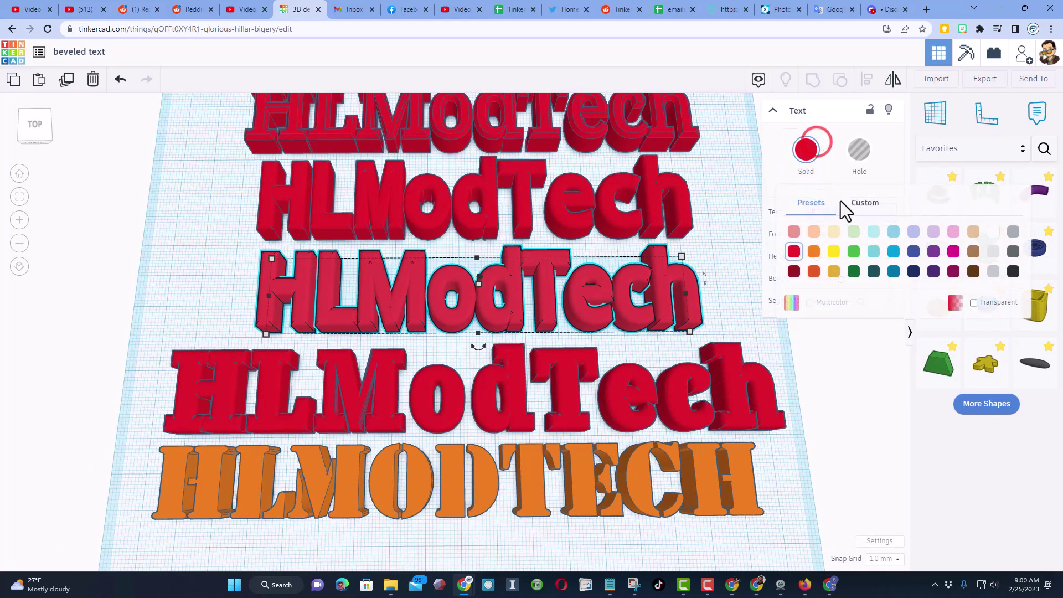
left_click(877, 203)
left_click(875, 316)
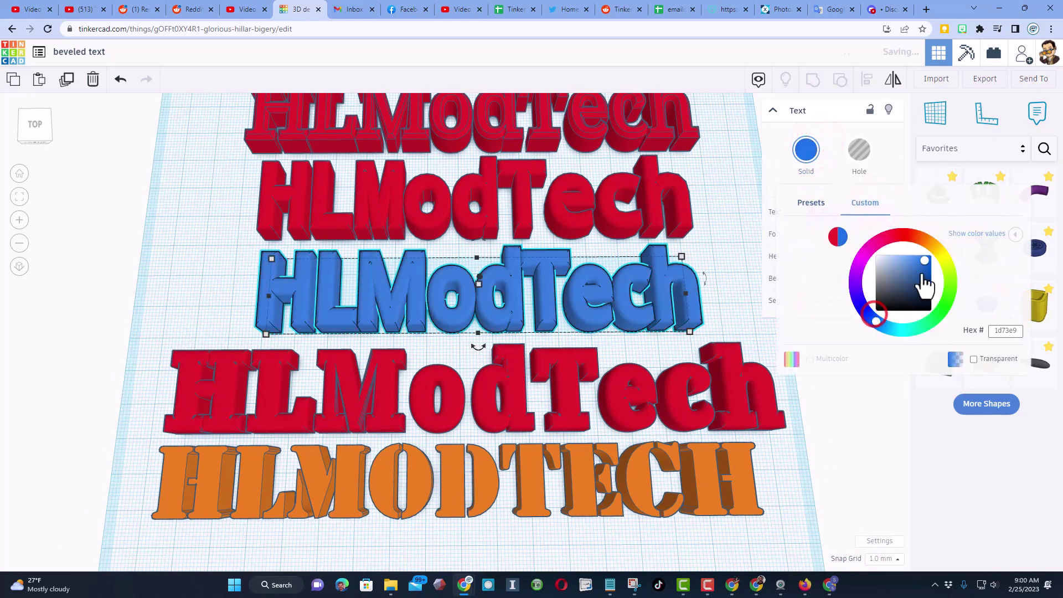
left_click_drag(920, 285, 966, 242)
left_click(596, 323)
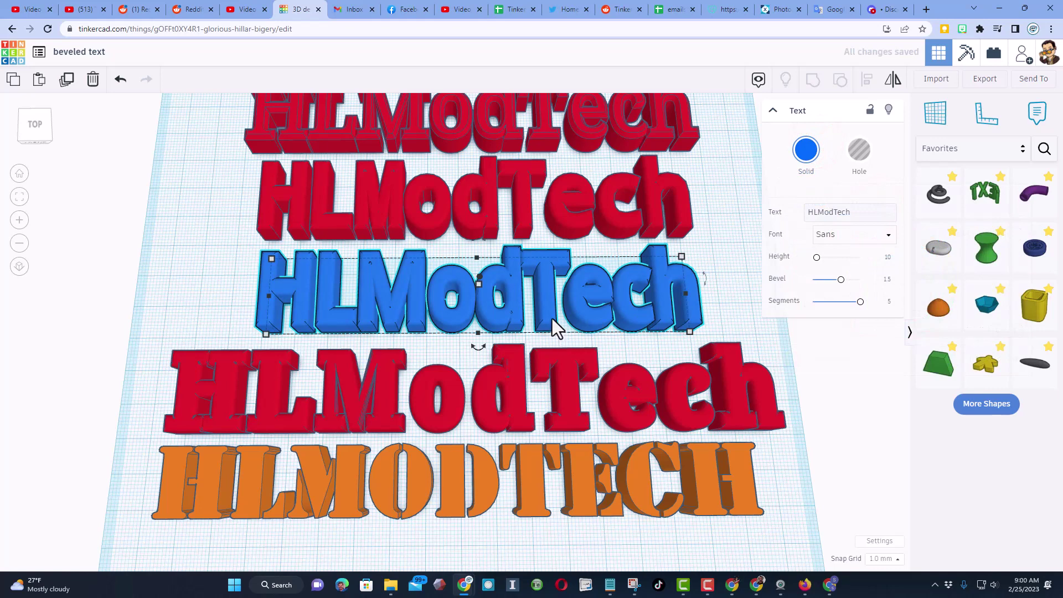
Step: Switch the library to Your Creations and save the blue text as shape 'HLMODTECH'
left_click(960, 150)
left_click(966, 138)
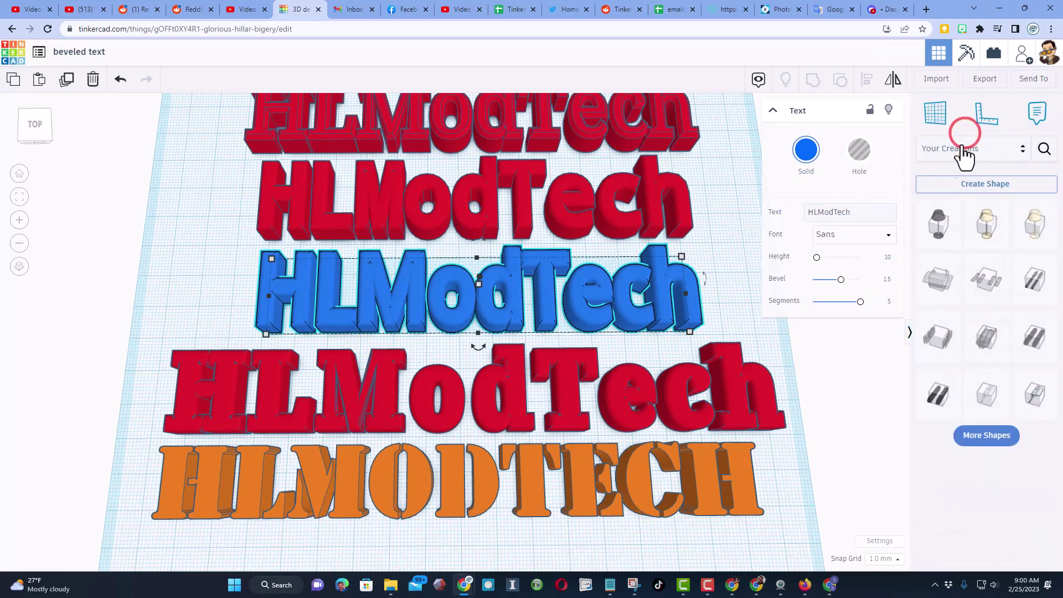
left_click(960, 187)
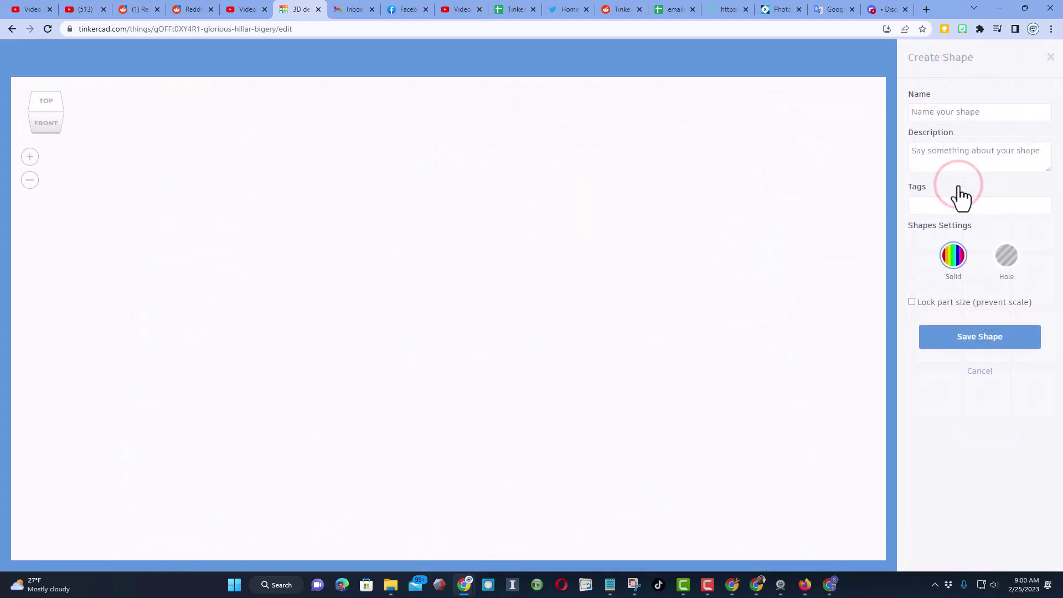
type("HLMODTECH")
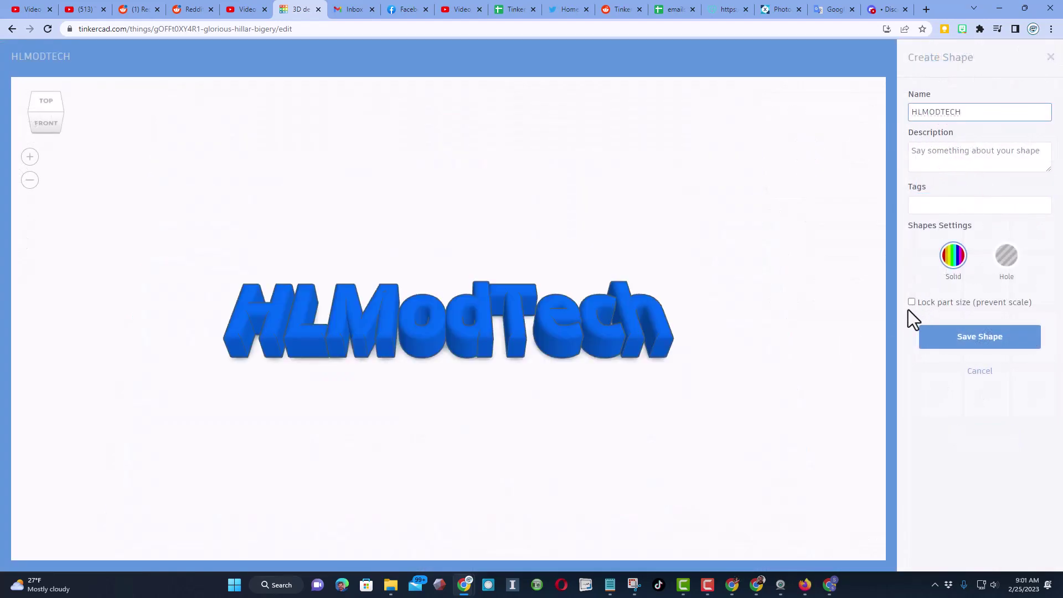
left_click(957, 345)
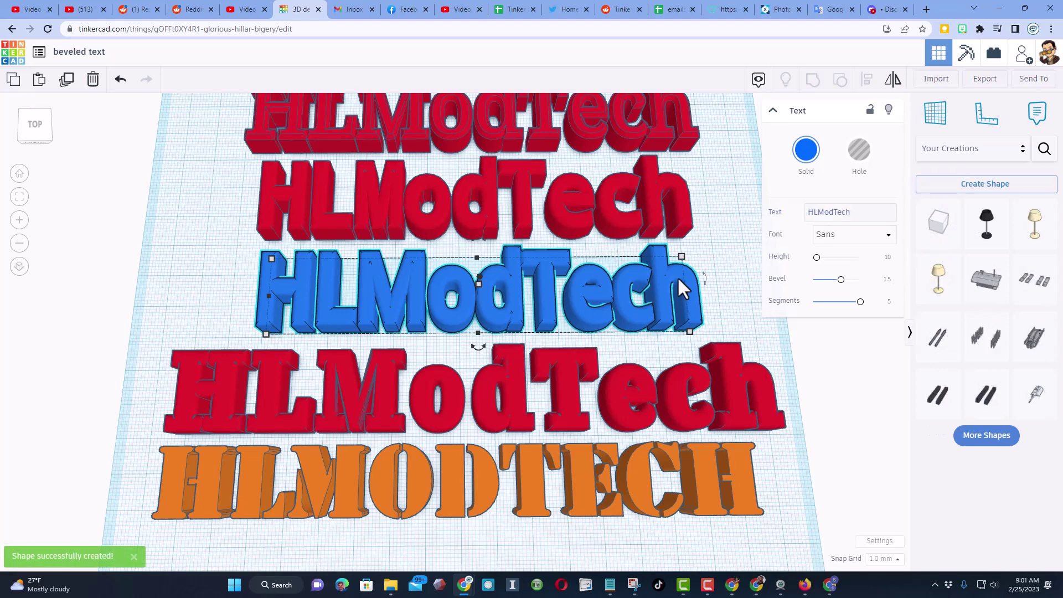
scroll(727, 246, "down", 2)
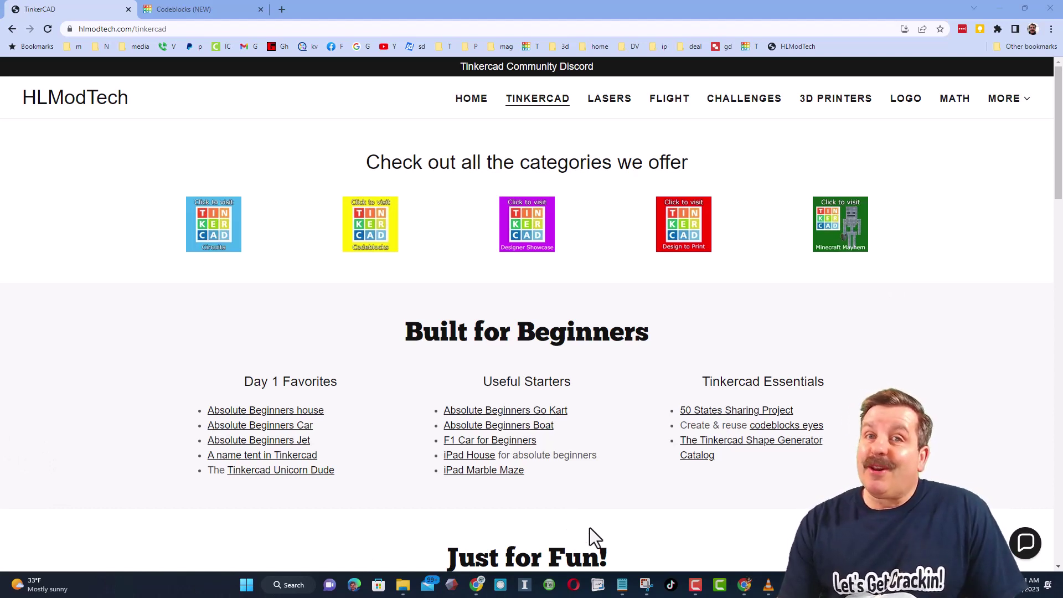
left_click(1028, 543)
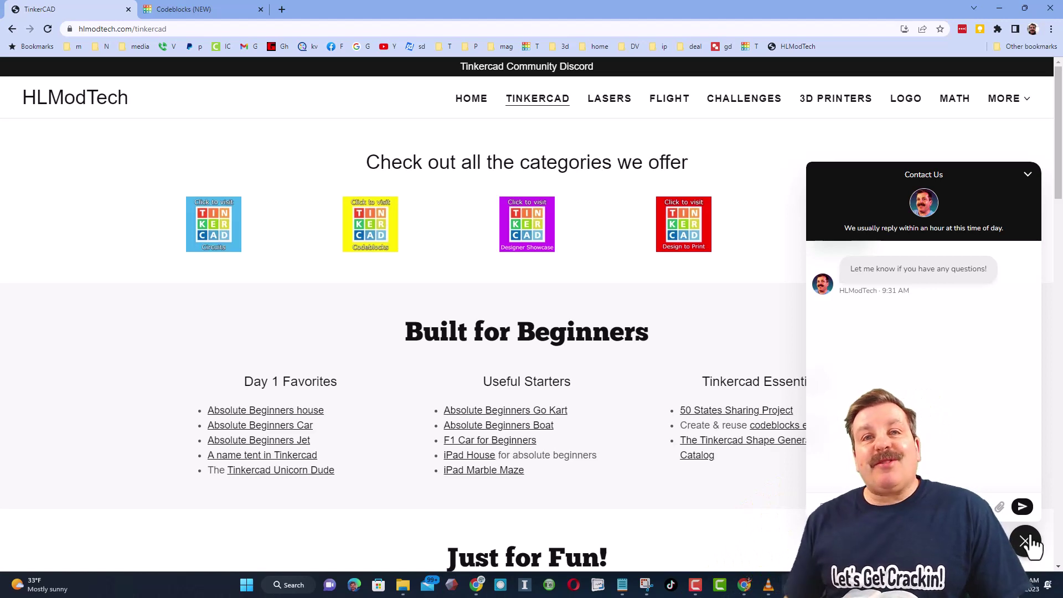
left_click(1028, 542)
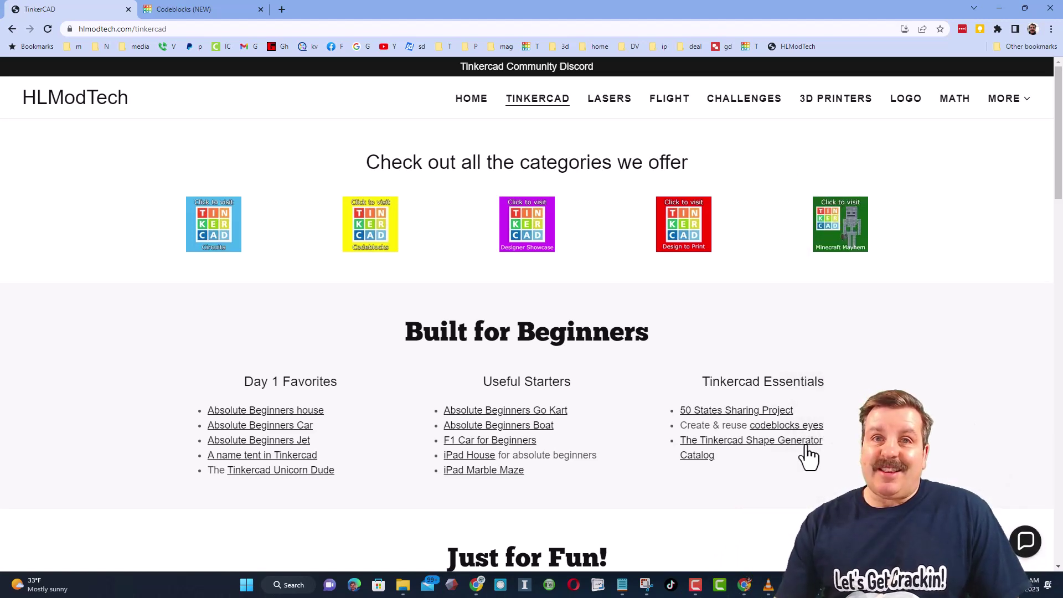
Step: Follow the Tinkercad Community Discord banner to its invite page
left_click(538, 73)
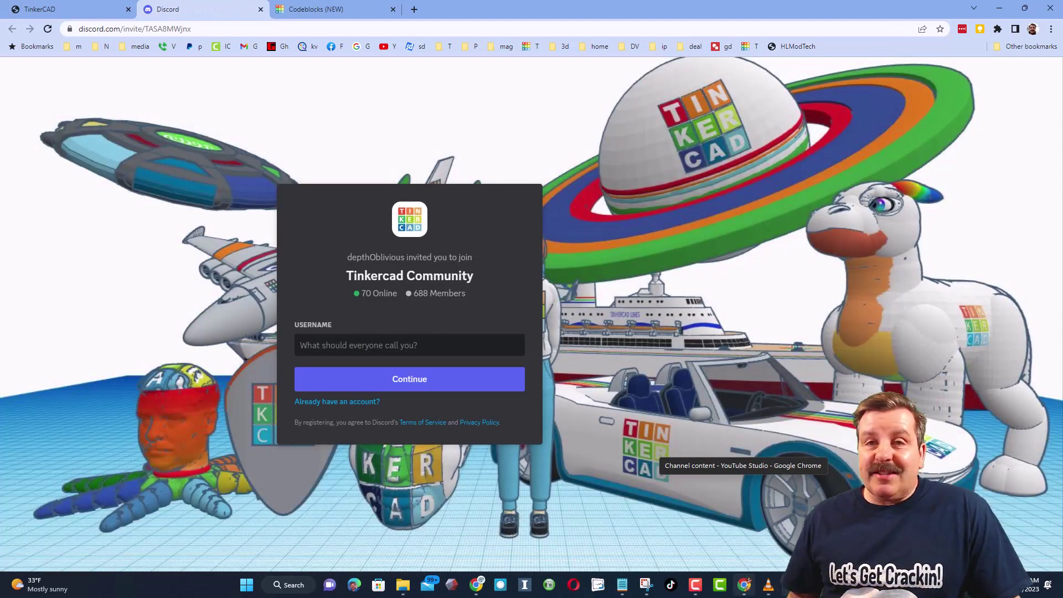